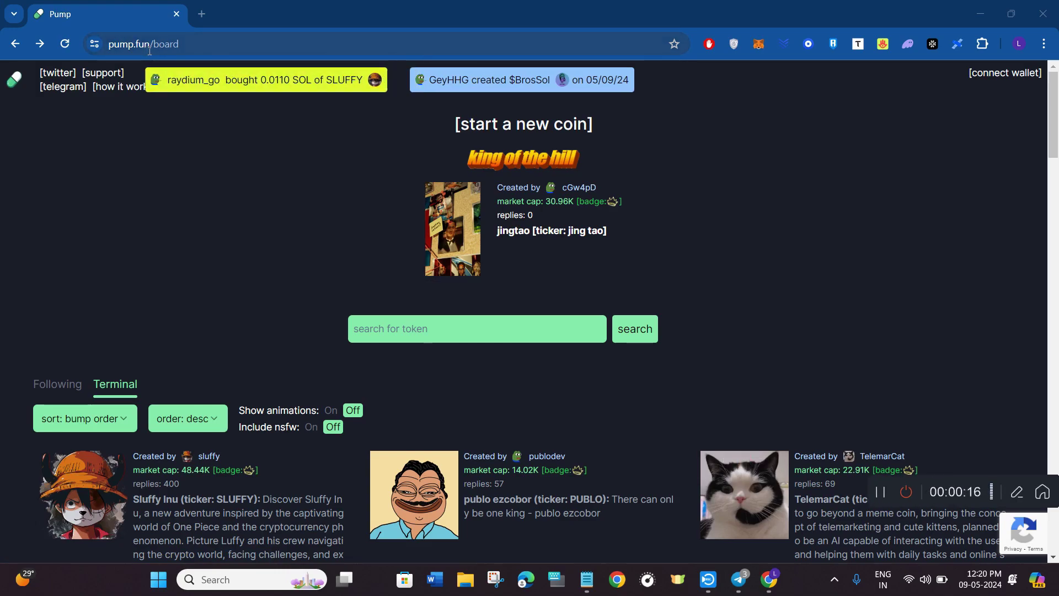
Look over the coin listings on the board and read the platform's "how it works" explanation
scroll(357, 274, "down", 1)
scroll(359, 259, "down", 10)
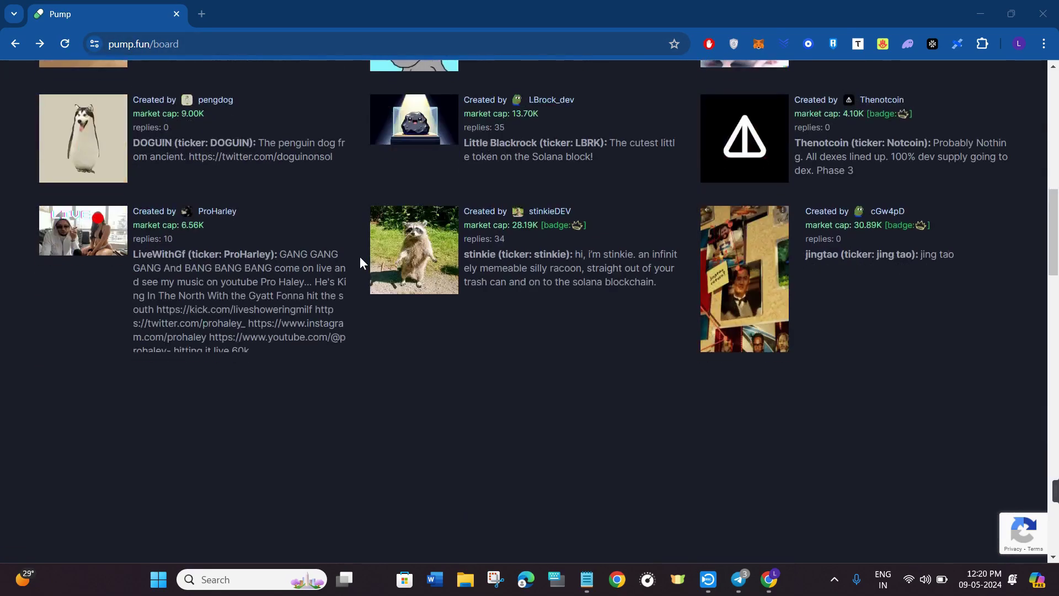
scroll(360, 254, "up", 10)
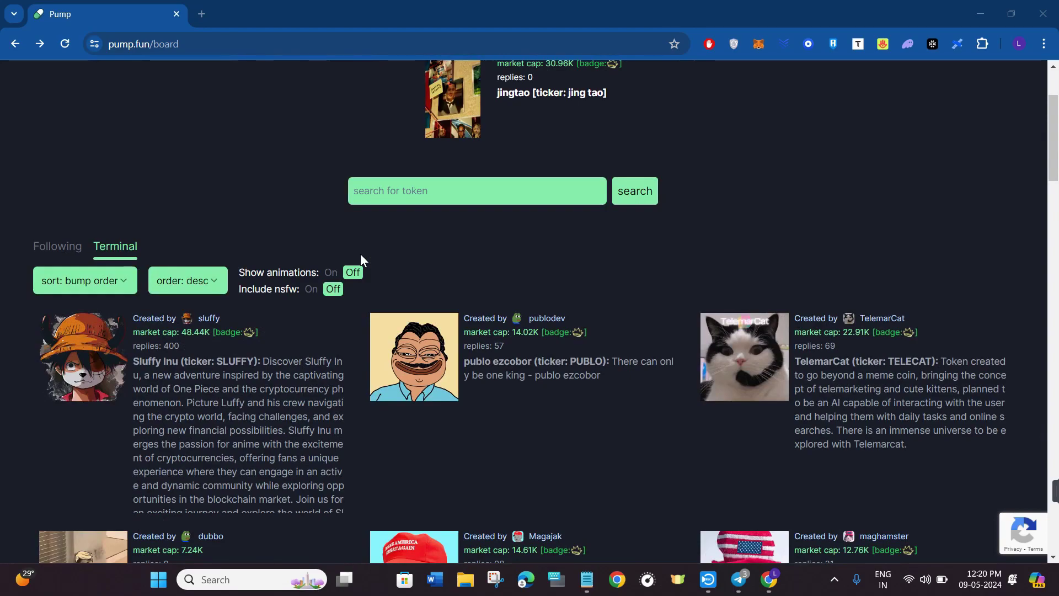
scroll(359, 254, "up", 1)
scroll(362, 255, "up", 1)
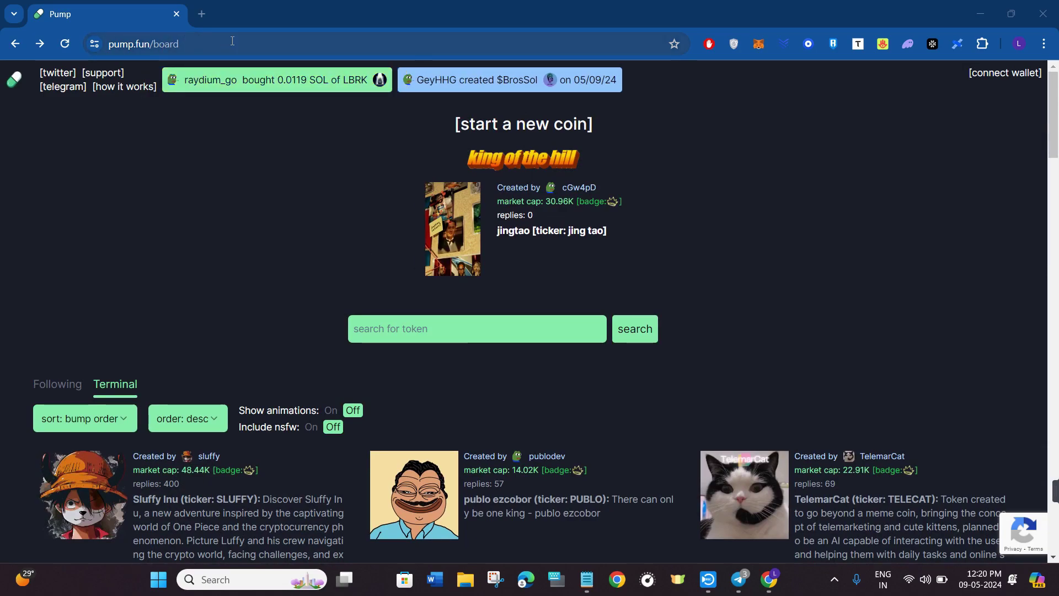
scroll(280, 211, "down", 5)
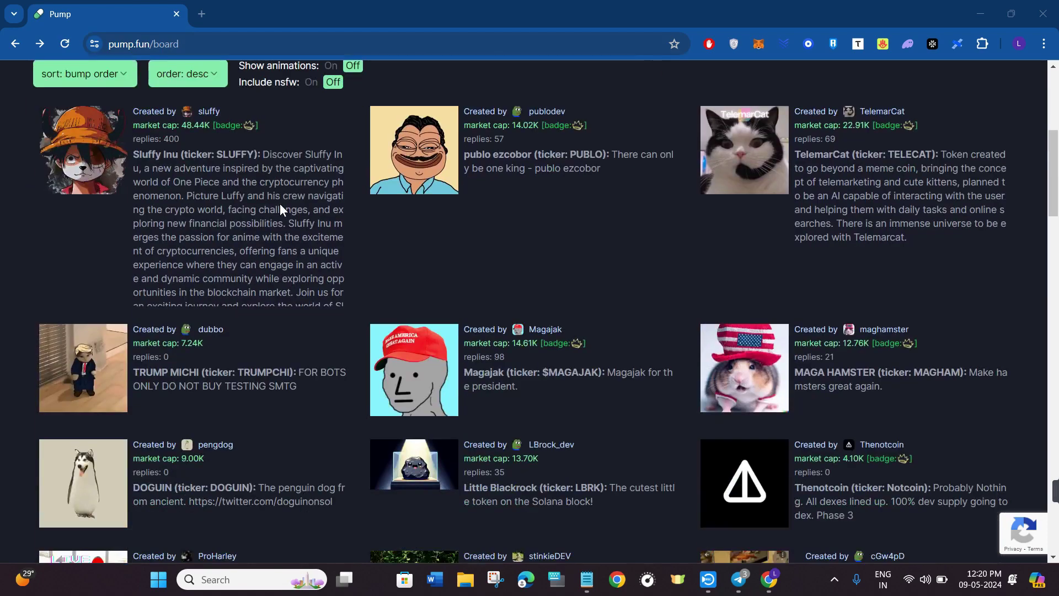
scroll(281, 210, "up", 5)
left_click(119, 83)
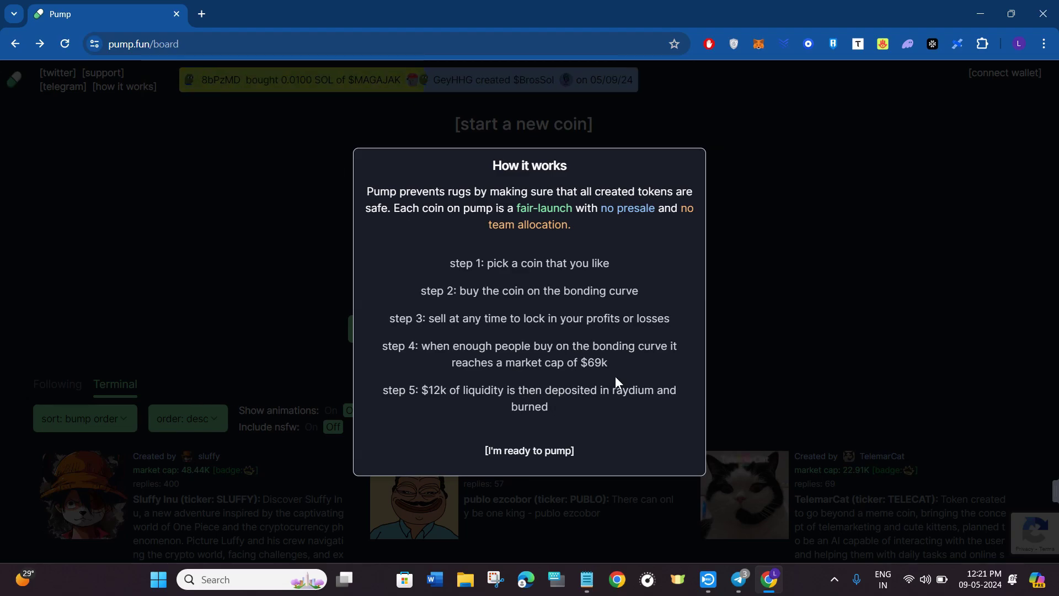
left_click(738, 347)
Browse the listed coins and open the Sluffy Inu (SLUFFY) coin page
scroll(649, 389, "down", 8)
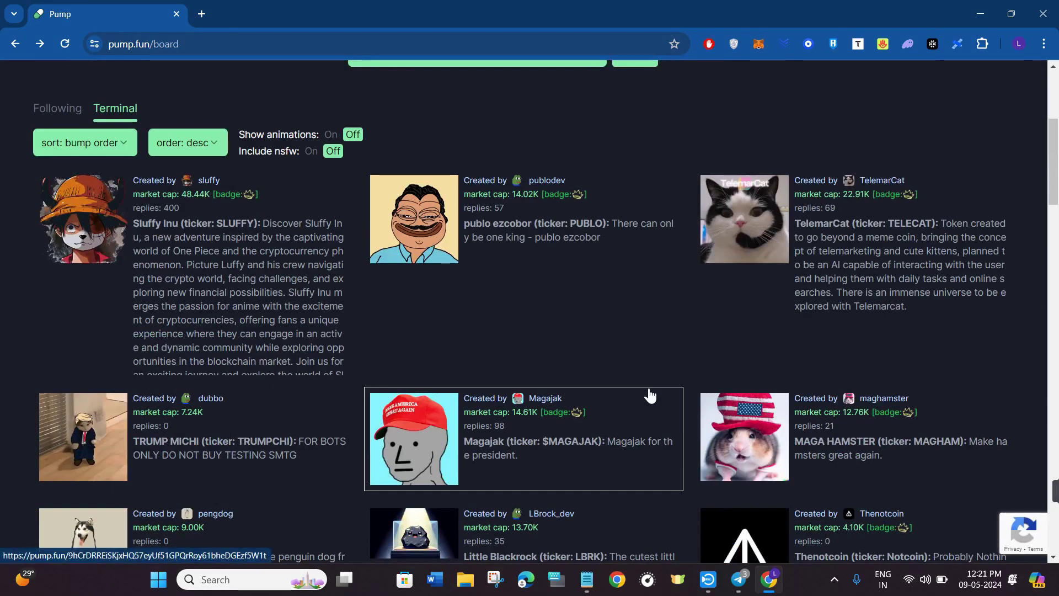
scroll(649, 395, "down", 11)
scroll(651, 397, "up", 16)
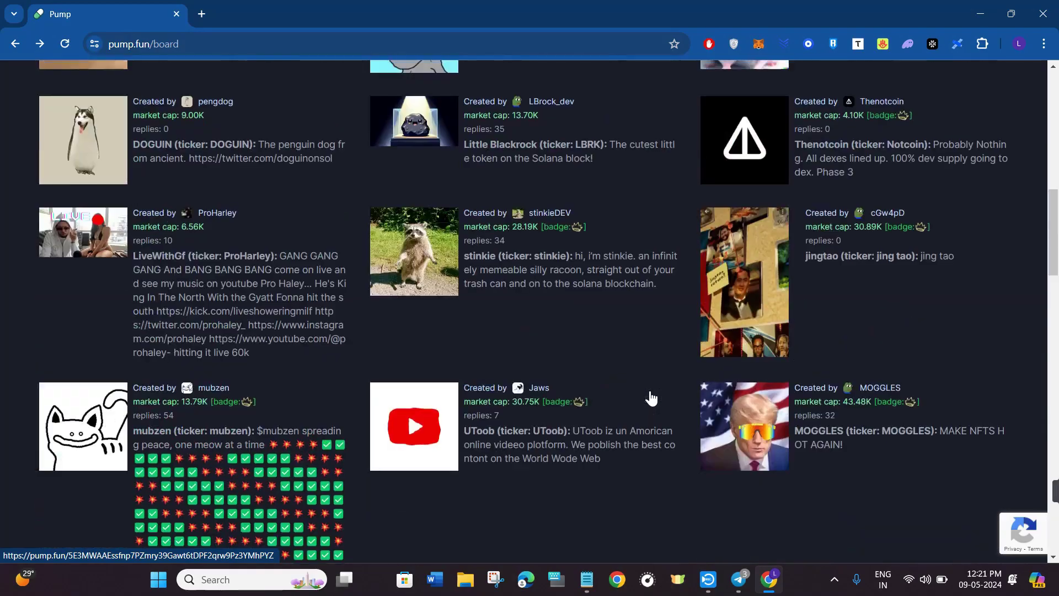
scroll(651, 397, "down", 15)
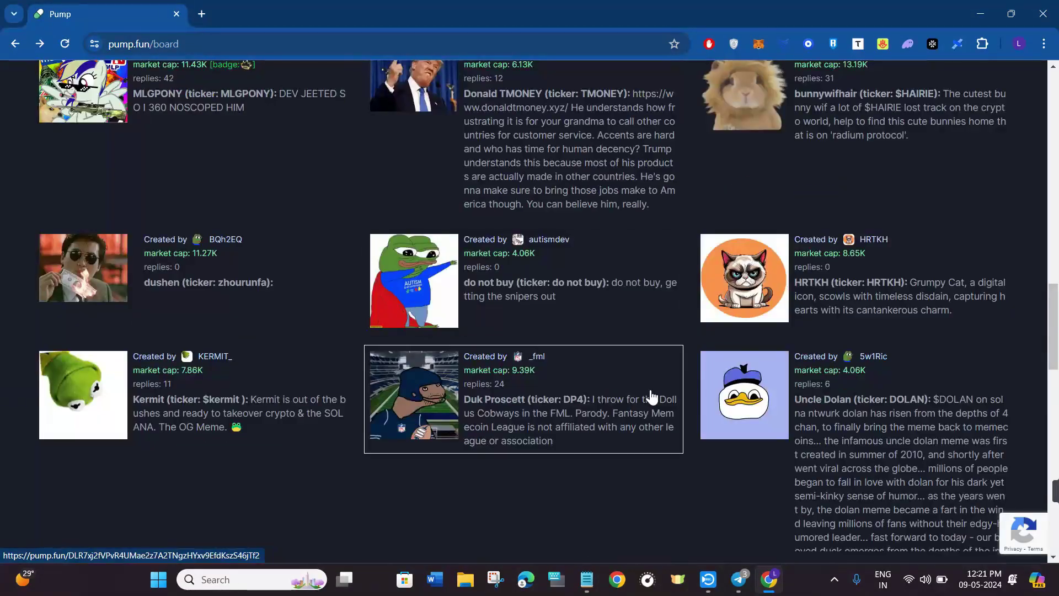
scroll(651, 396, "up", 15)
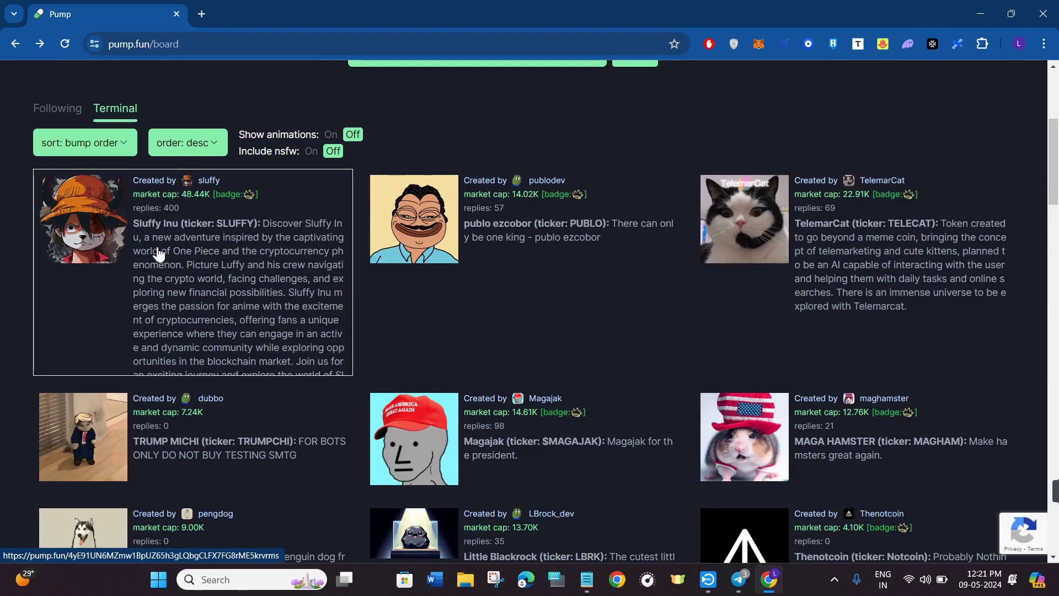
left_click(277, 265)
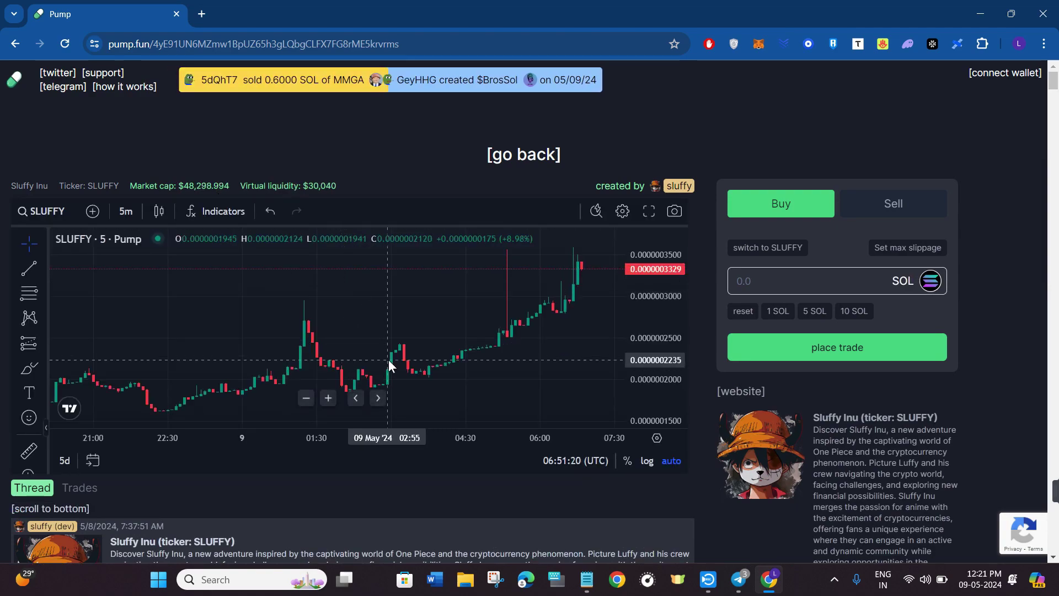
Examine the SLUFFY price chart and the Buy form with its preset SOL amounts
scroll(372, 374, "down", 2)
scroll(381, 463, "down", 1)
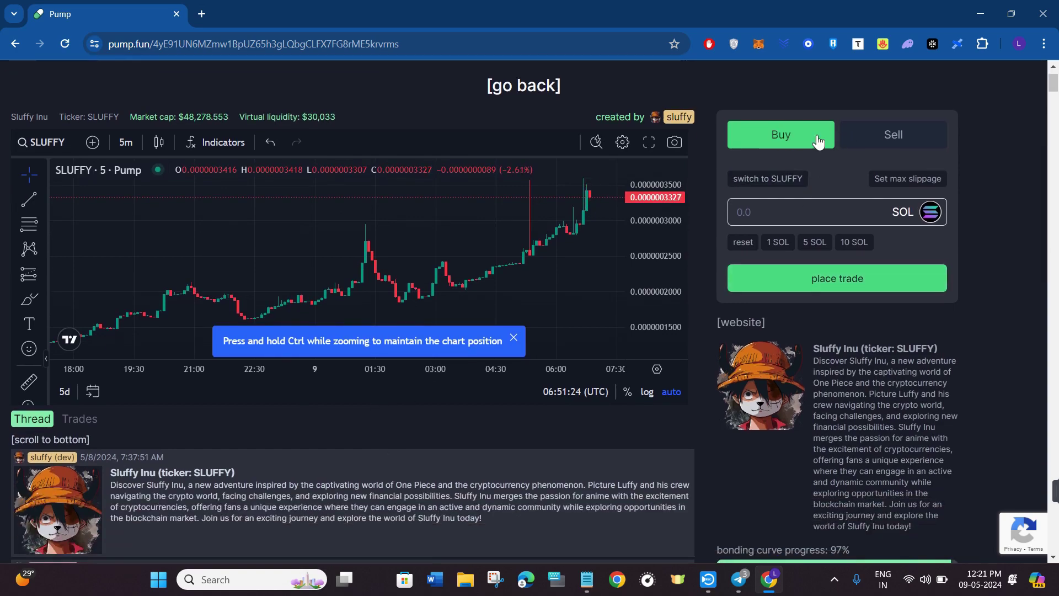
left_click(813, 137)
left_click(804, 139)
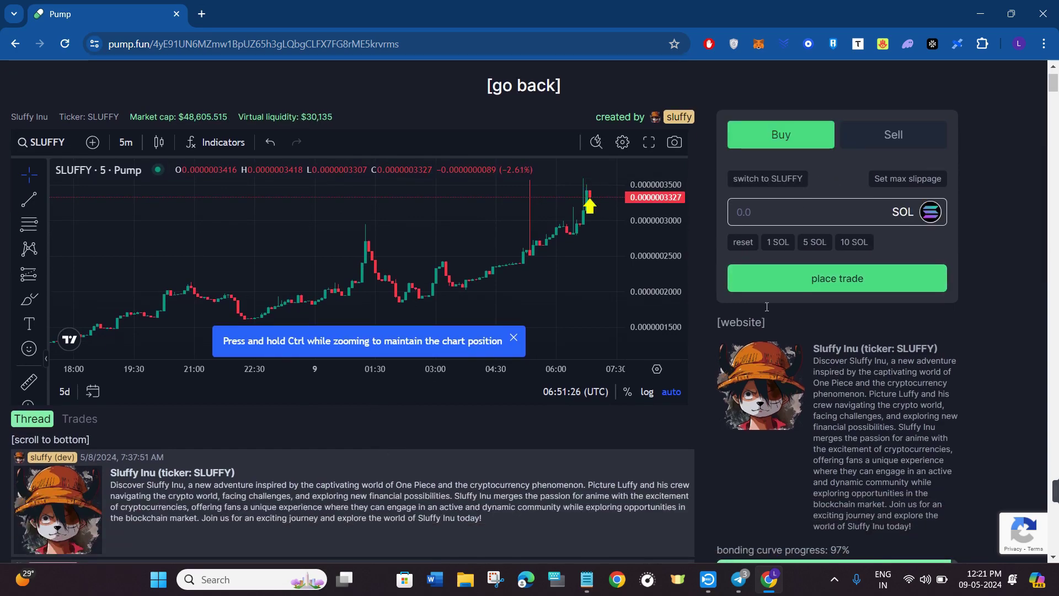
scroll(766, 307, "up", 1)
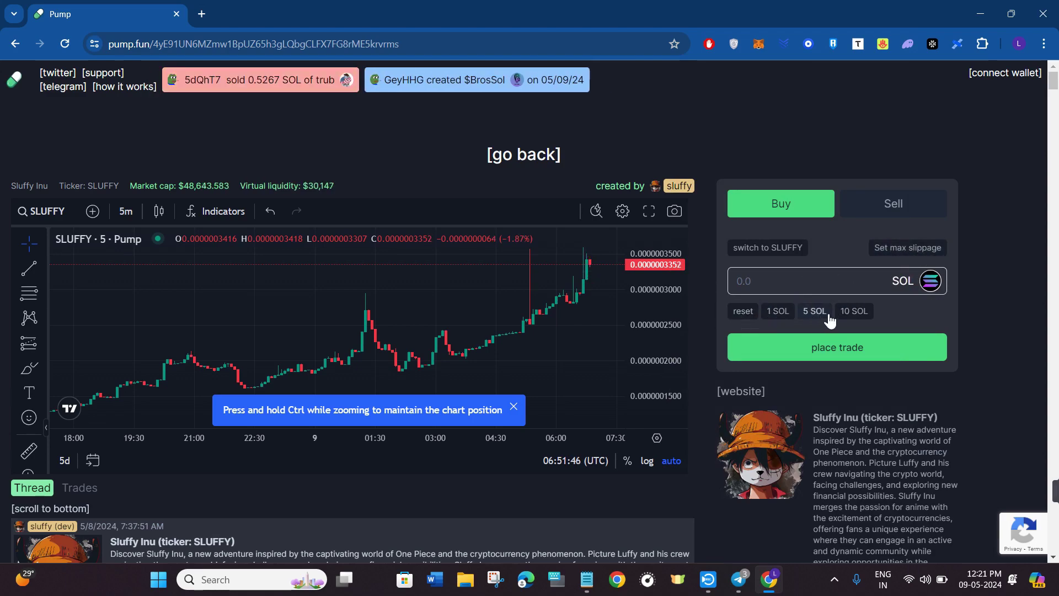
scroll(692, 331, "down", 1)
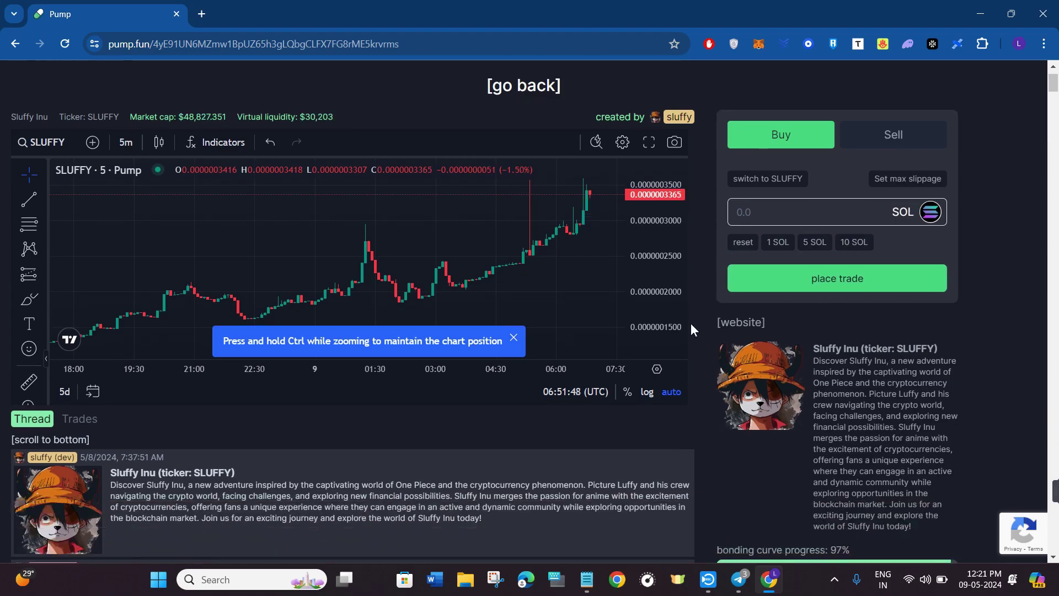
scroll(693, 312, "up", 1)
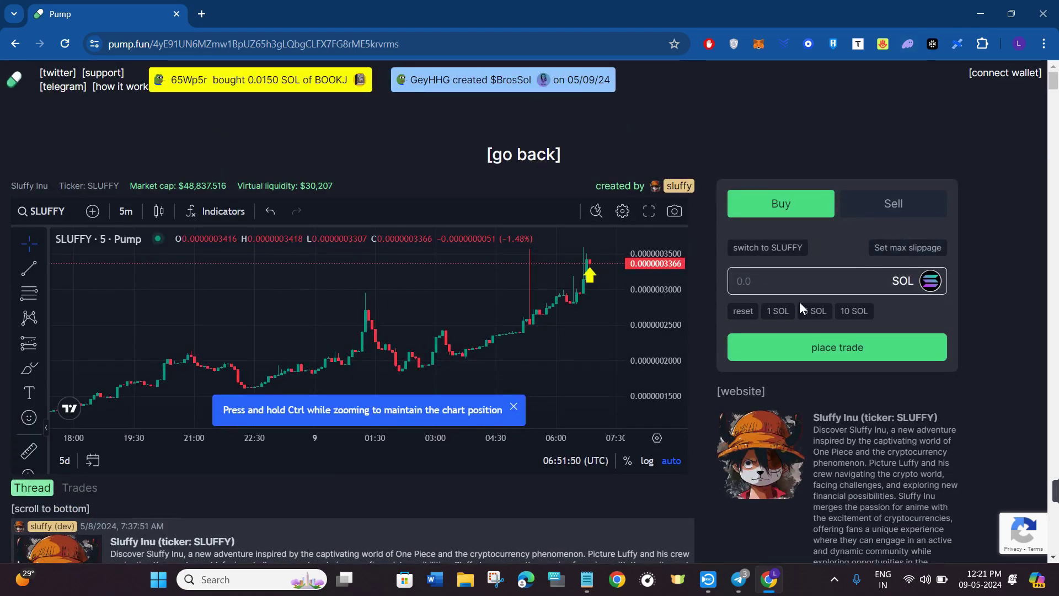
Review SLUFFY's discussion thread, bonding curve progress and holder distribution
scroll(799, 301, "down", 6)
scroll(798, 294, "up", 6)
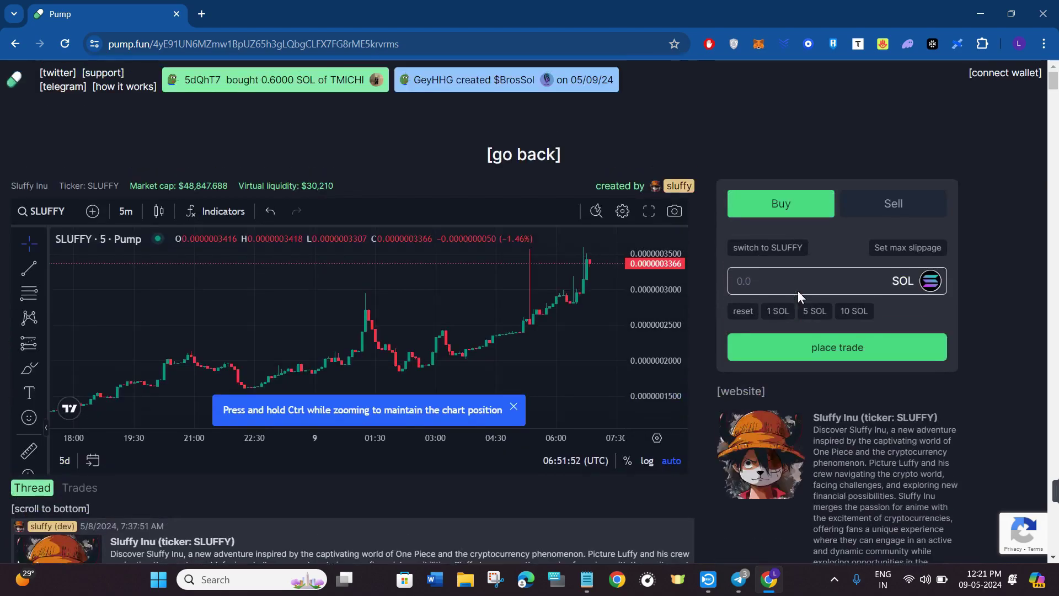
scroll(411, 453, "down", 6)
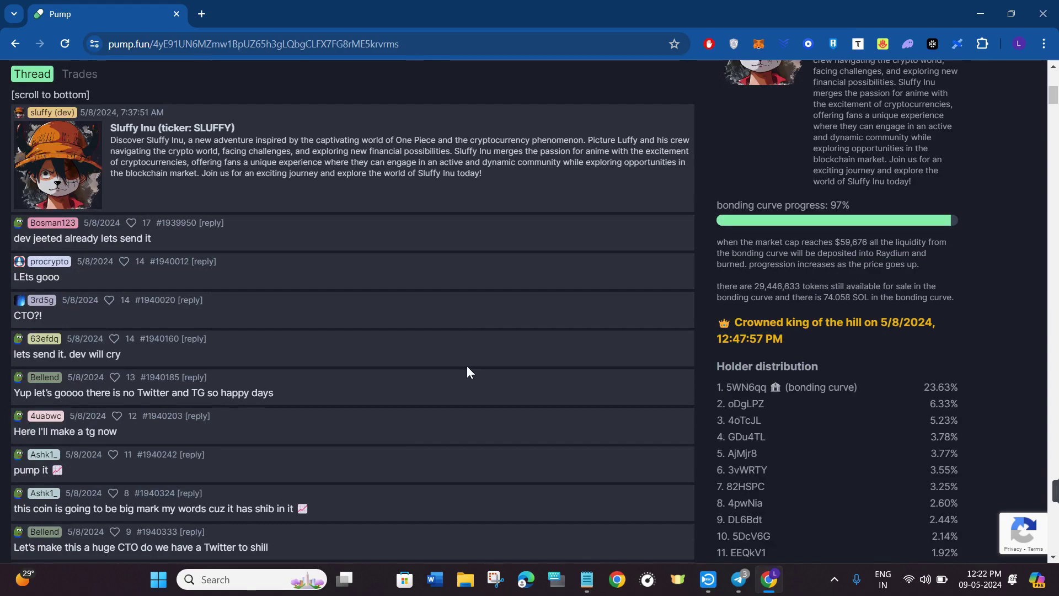
scroll(471, 361, "up", 3)
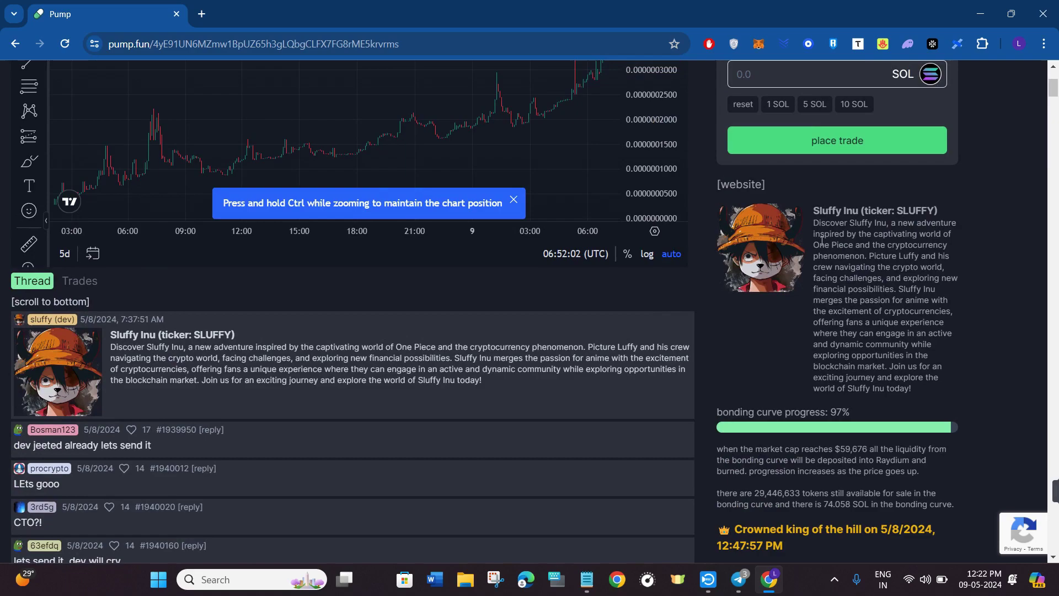
scroll(825, 229, "down", 3)
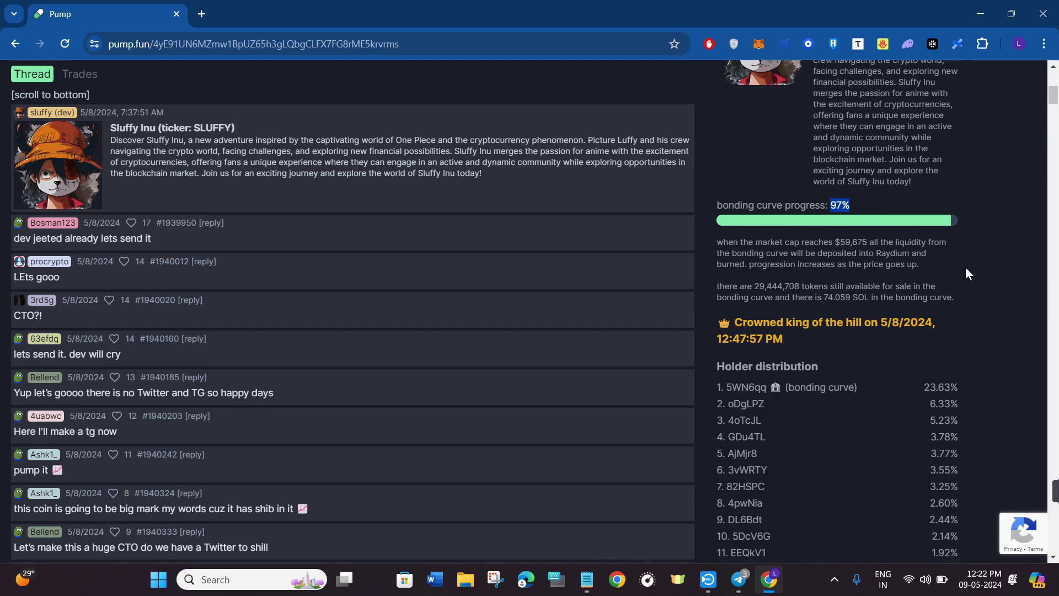
scroll(919, 267, "down", 2)
scroll(728, 245, "down", 1)
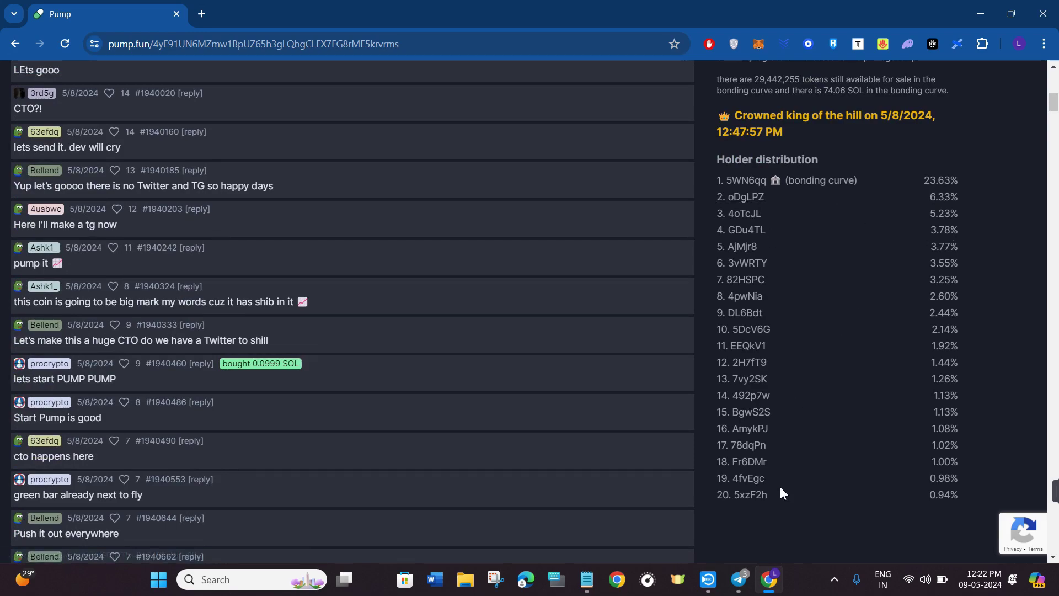
scroll(274, 238, "up", 10)
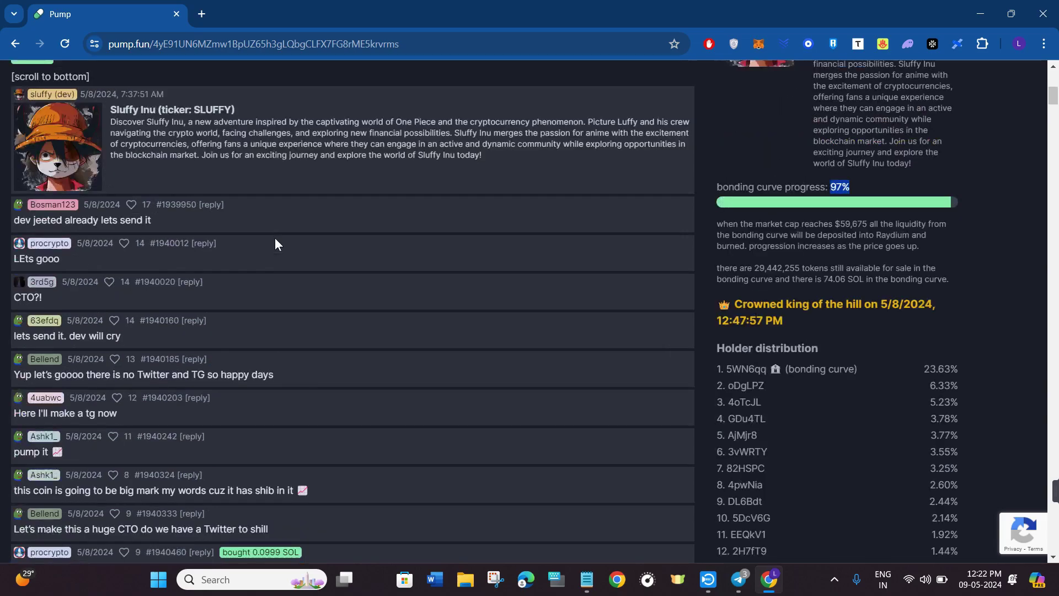
scroll(128, 473, "down", 8)
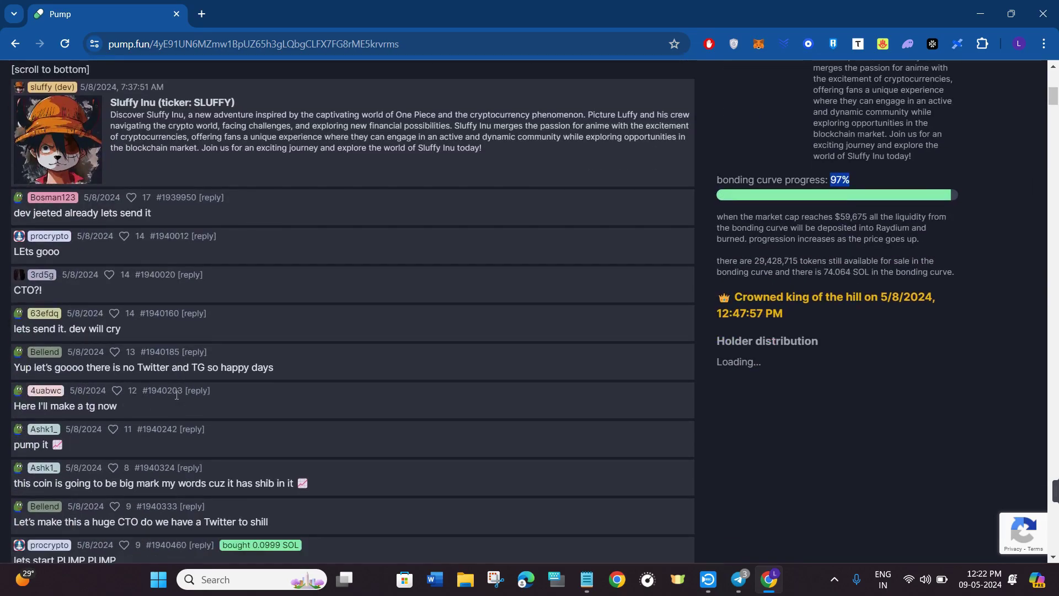
scroll(175, 391, "up", 8)
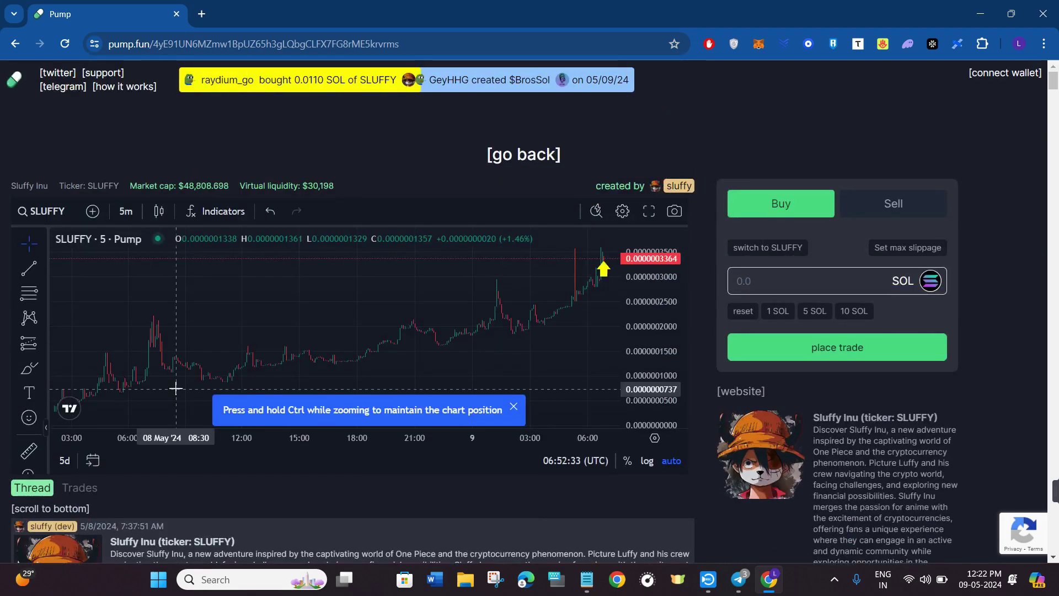
scroll(175, 388, "down", 10)
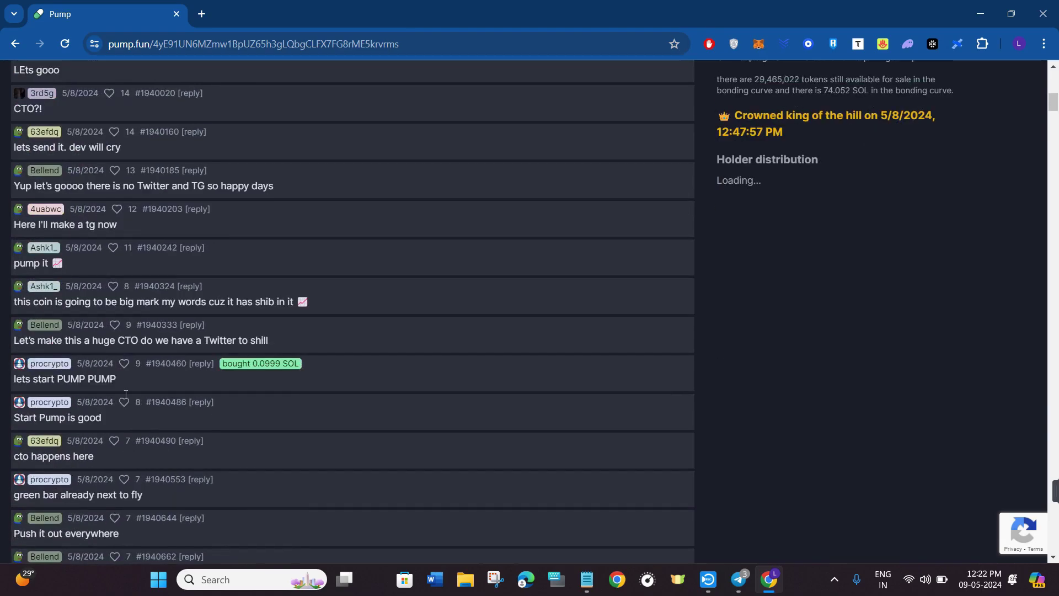
scroll(166, 436, "down", 10)
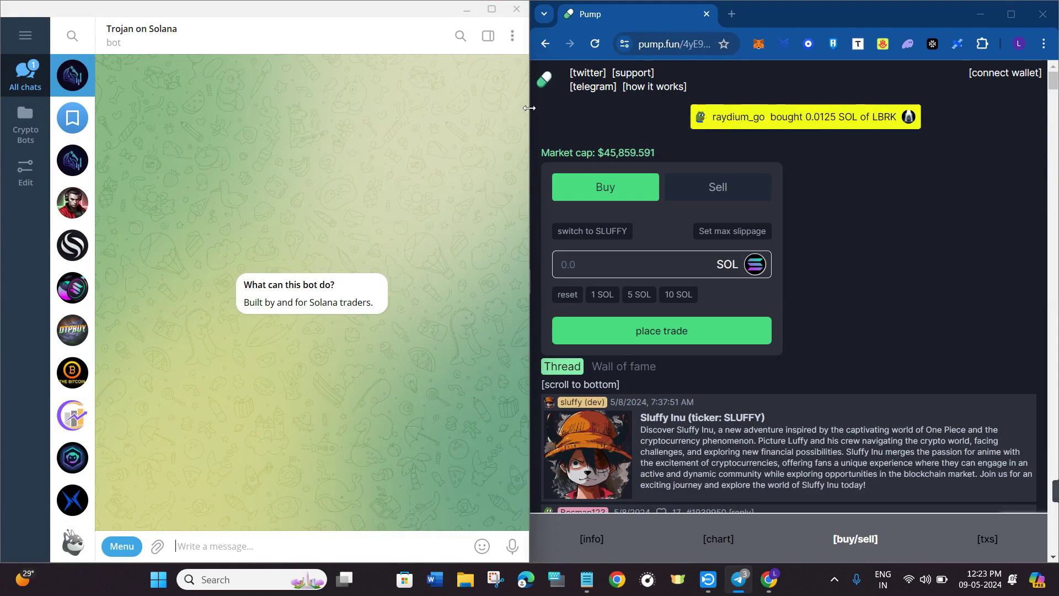
Switch to the Trojan on Solana bot chat in Telegram and run its /start command
mouse_move(529, 108)
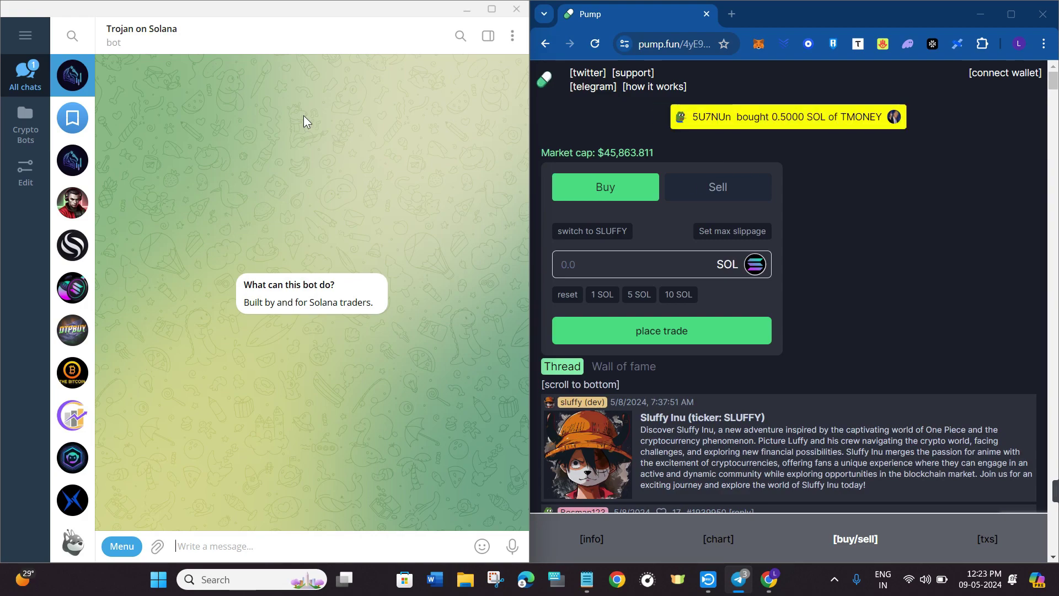
left_click(122, 546)
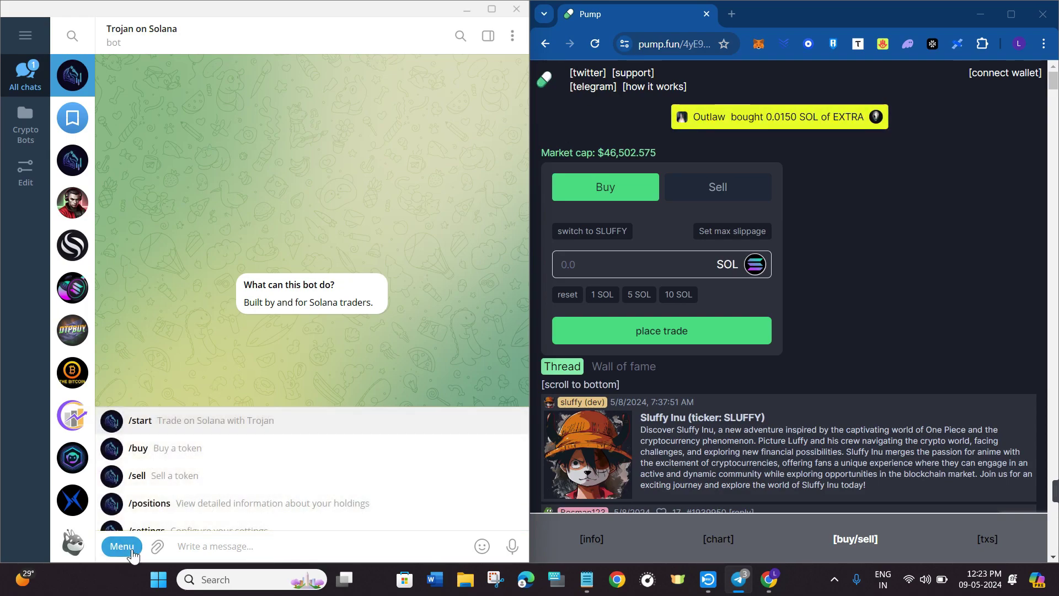
left_click(185, 419)
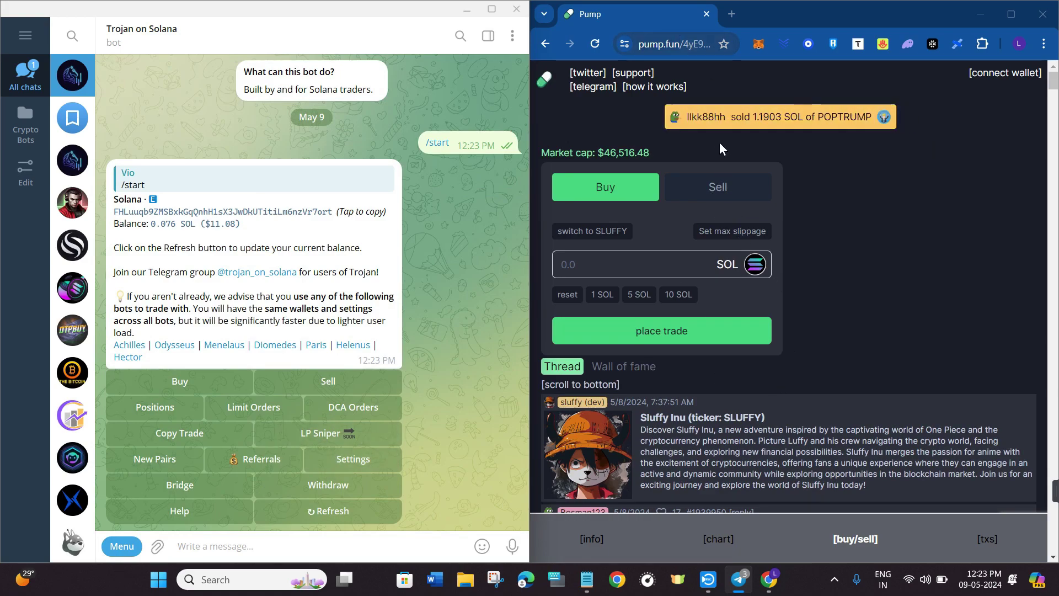
Copy the SLUFFY coin page's full URL from the browser and send it to the Trojan on Solana bot
left_click(681, 44)
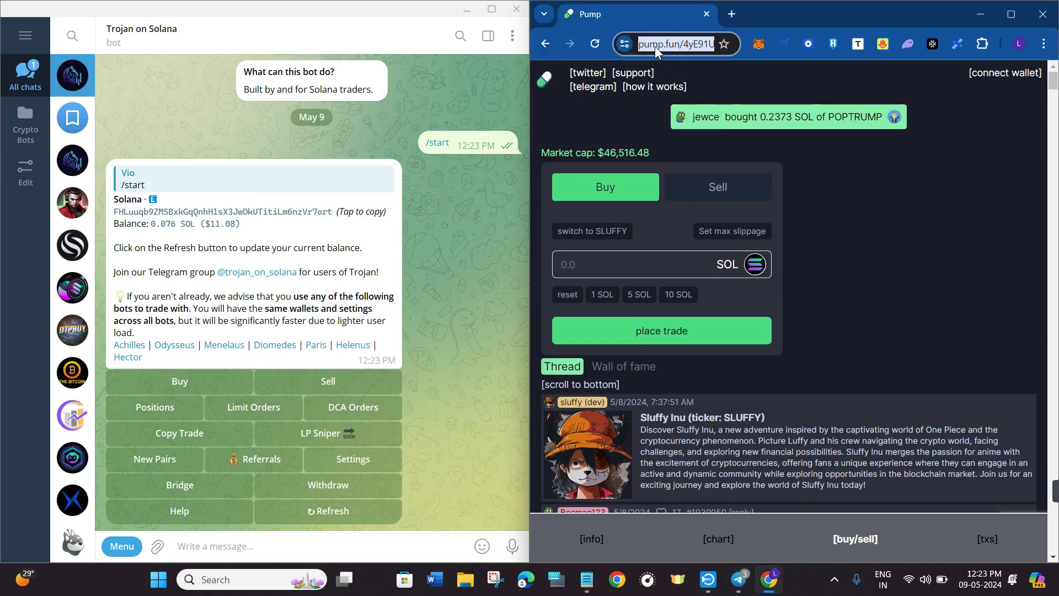
left_click(684, 43)
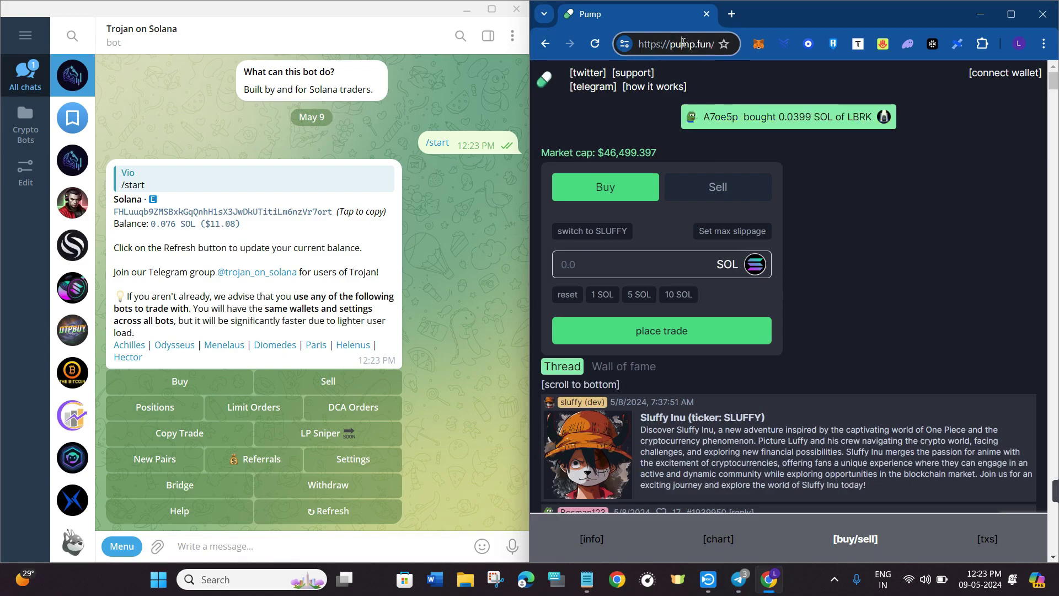
triple_click(682, 44)
key("ctrl+v")
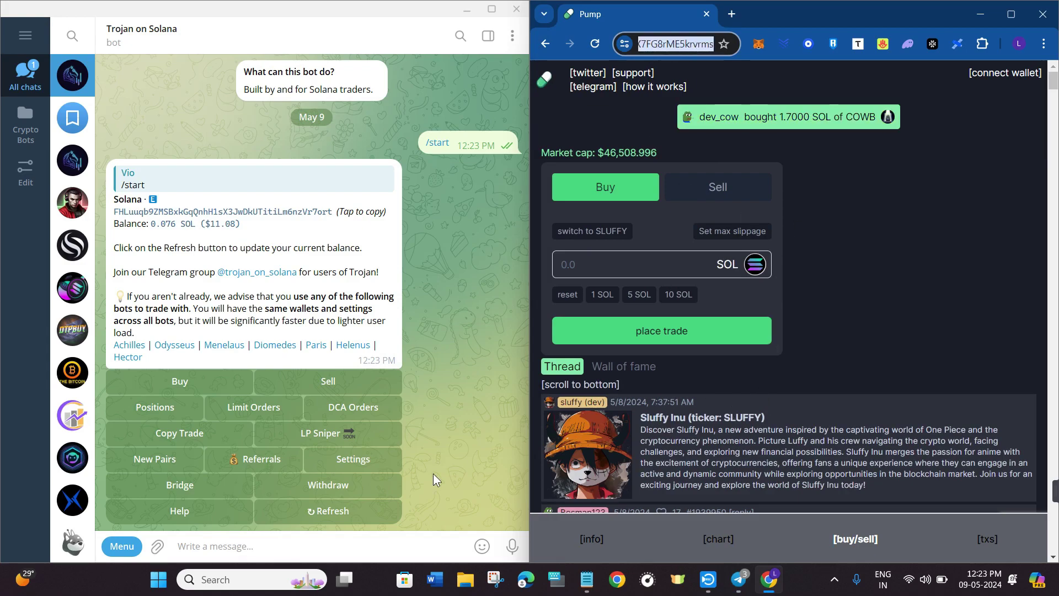
left_click(225, 550)
type("https://pump.fun/4yE91UN6MZmw1BpUZ65h3gLQbgCLFX7FG8rME5krvrms")
key("Return")
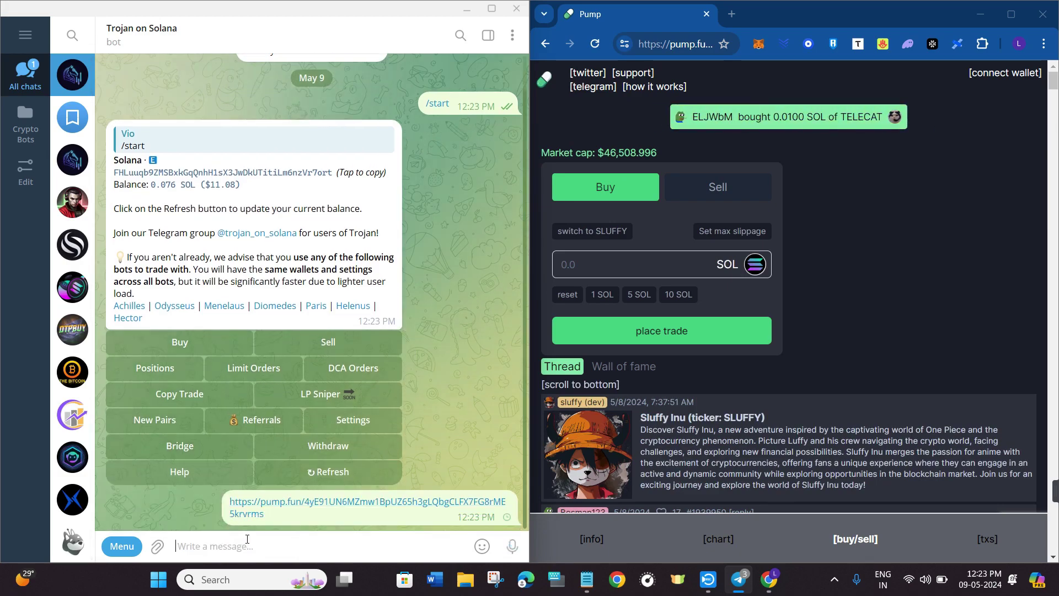
Check the bot's SLUFFY buy reply and open the bot's list of tokens to sell
double_click(332, 382)
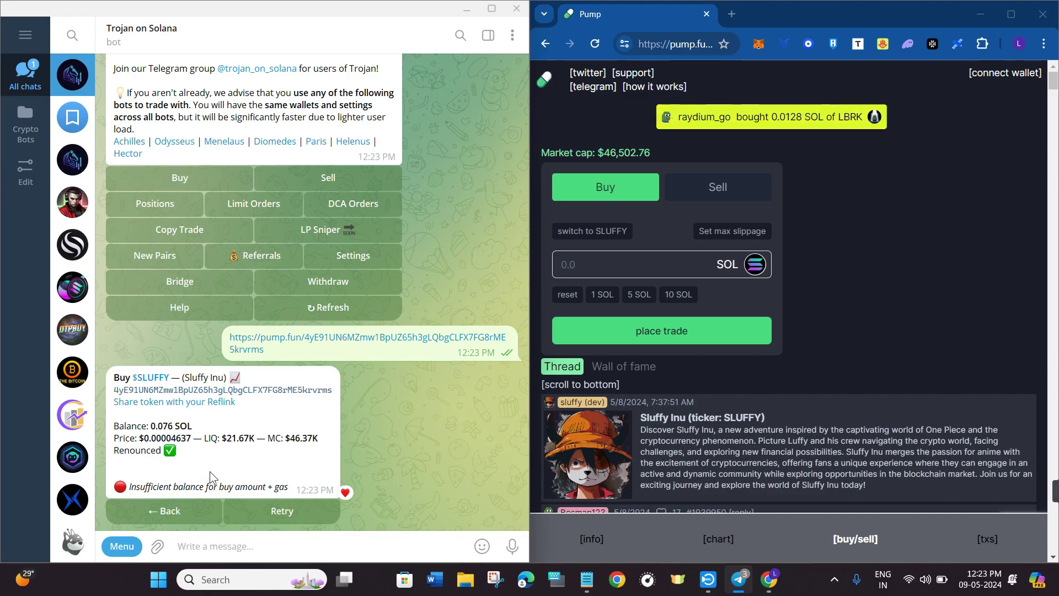
scroll(263, 435, "up", 3)
scroll(267, 419, "down", 3)
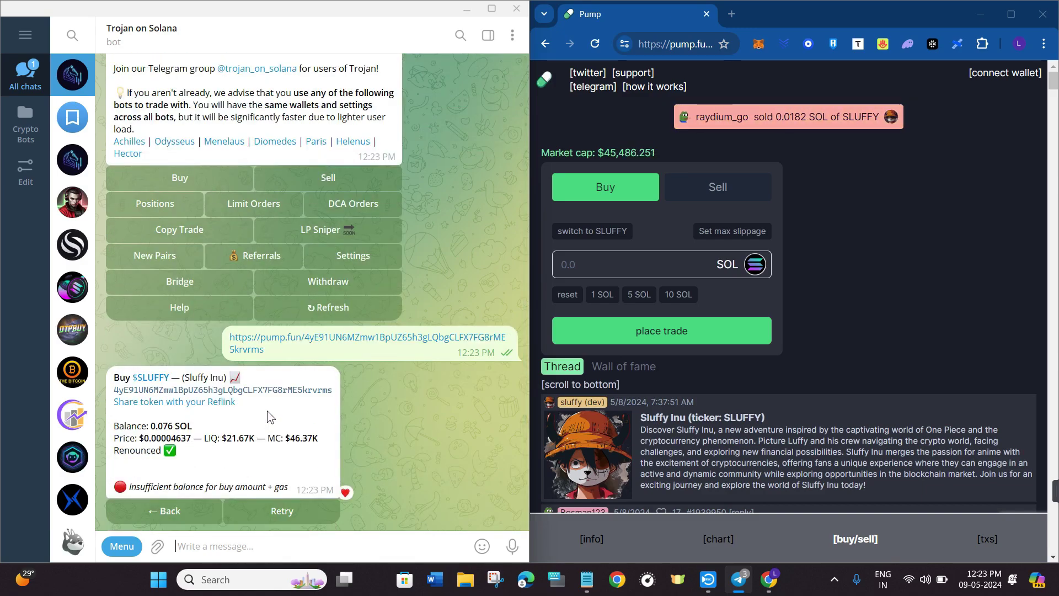
scroll(267, 415, "up", 2)
scroll(267, 415, "up", 2)
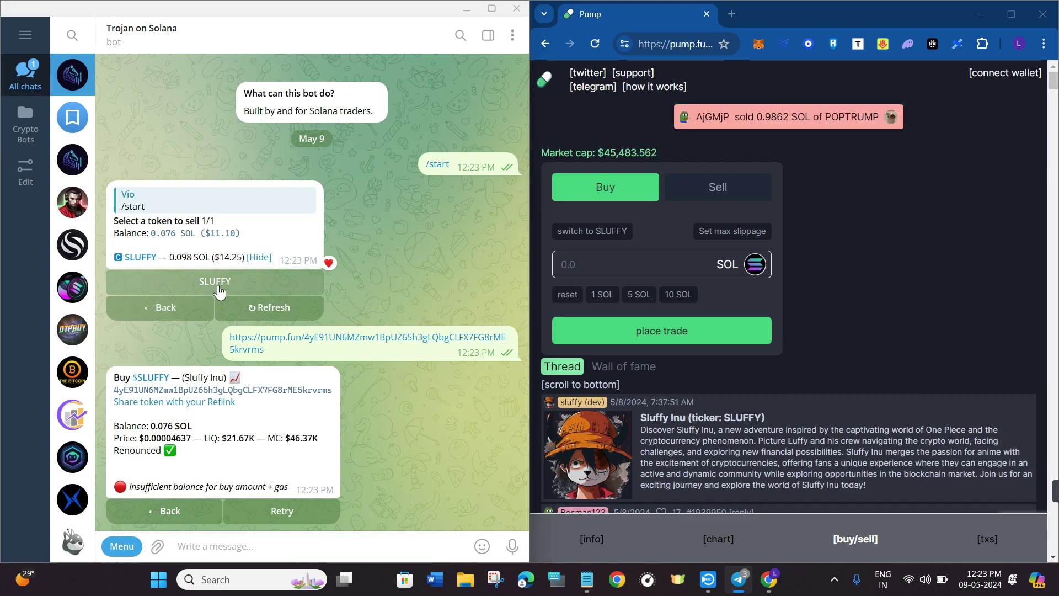
Open SLUFFY's sell order in the Trojan on Solana bot and review it alongside the earlier token and buy messages
left_click(262, 287)
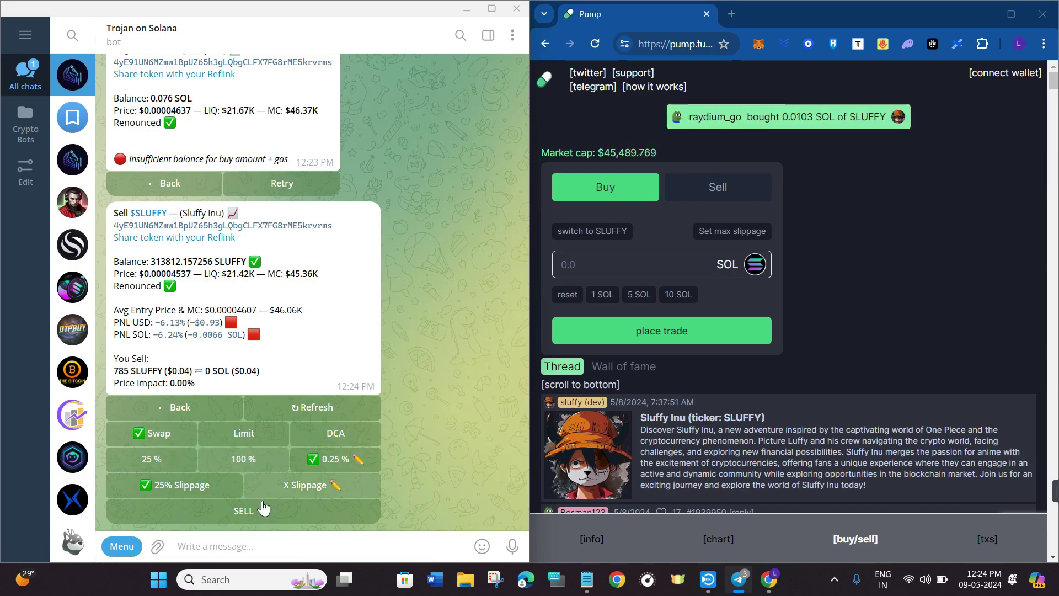
double_click(242, 516)
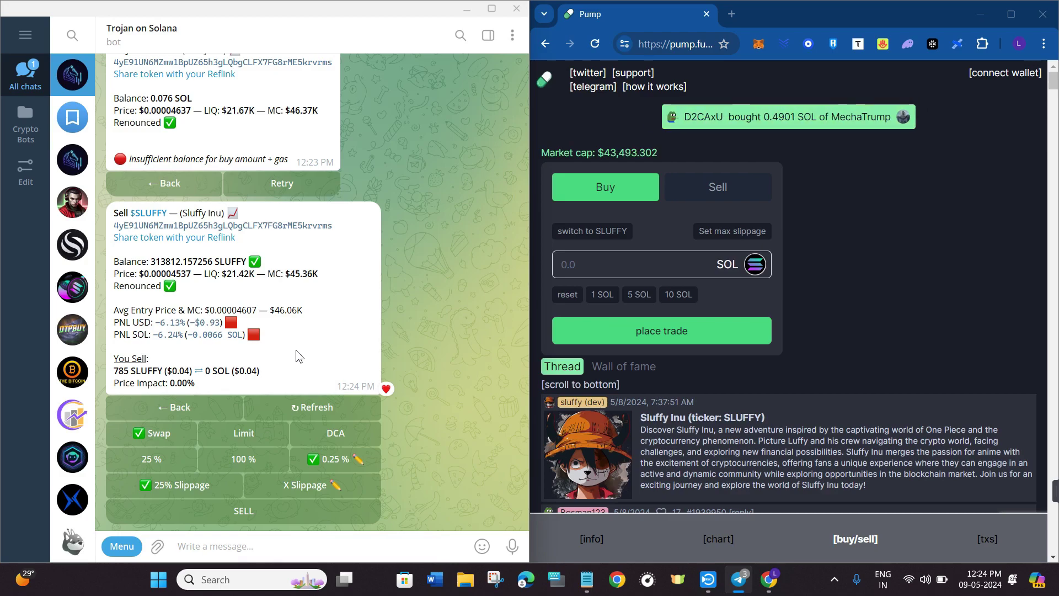
scroll(295, 350, "up", 5)
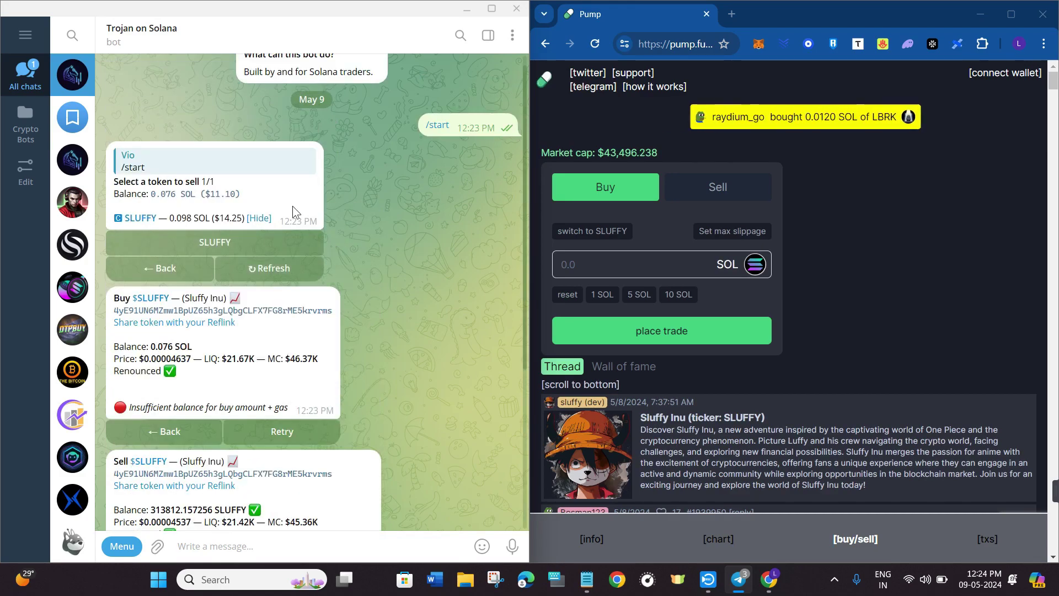
scroll(290, 165, "down", 1)
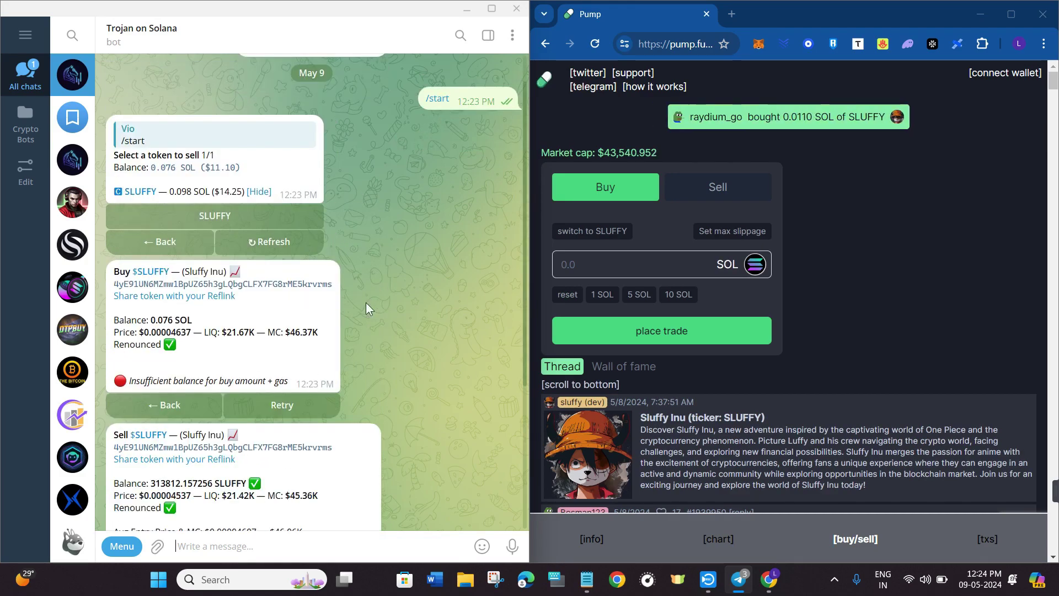
Return to SLUFFY's sell options and set the amount to sell to 100% of the holding
left_click(222, 227)
scroll(213, 257, "down", 5)
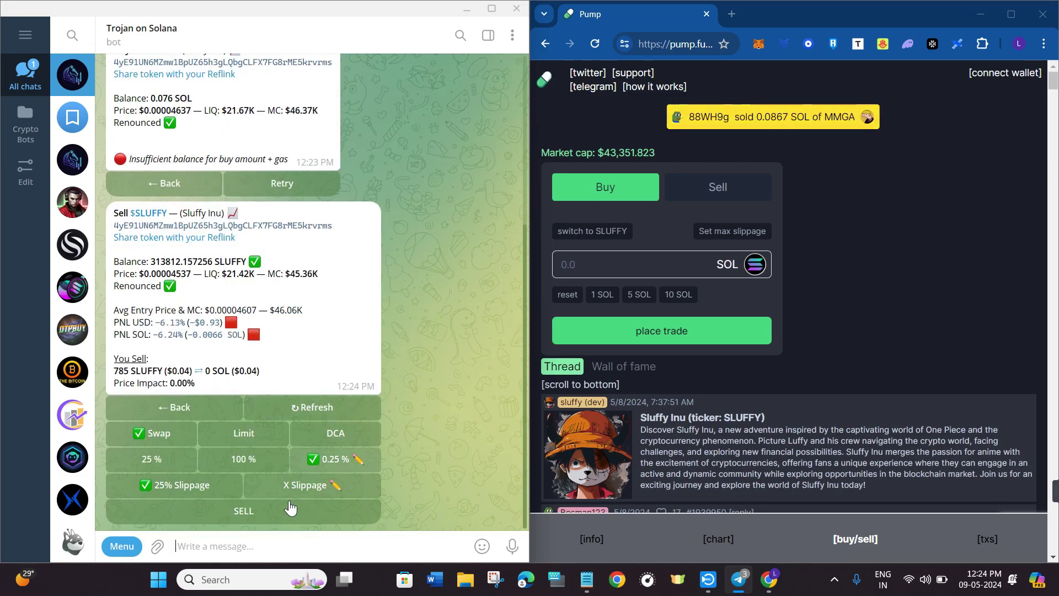
left_click(260, 508)
left_click(254, 462)
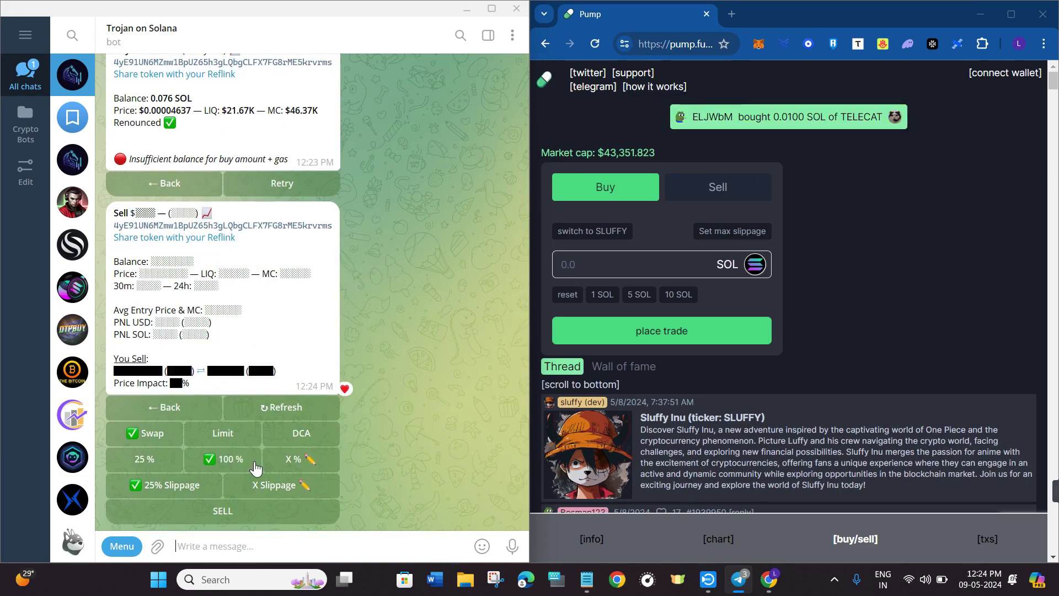